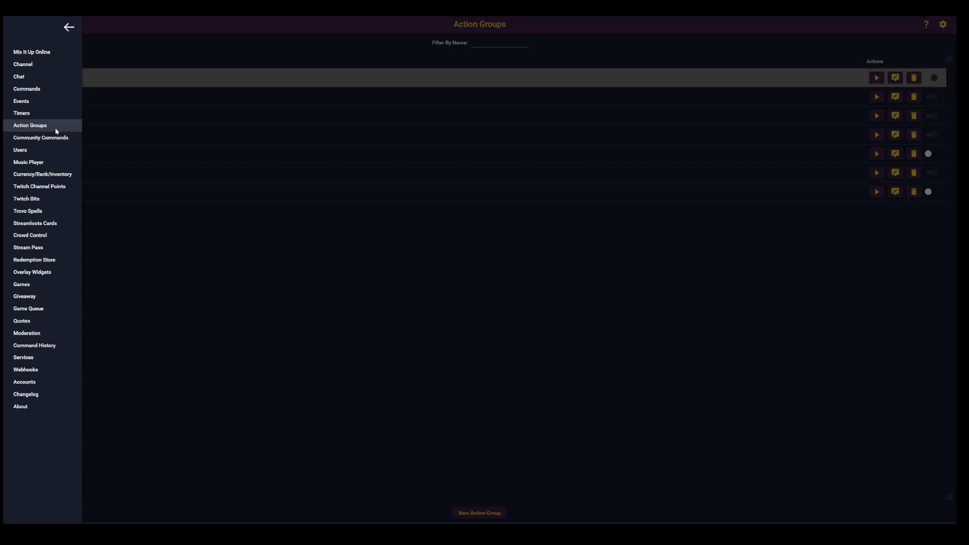
# Create a new action group named "Example Shoutout"
pyautogui.click(56, 131)
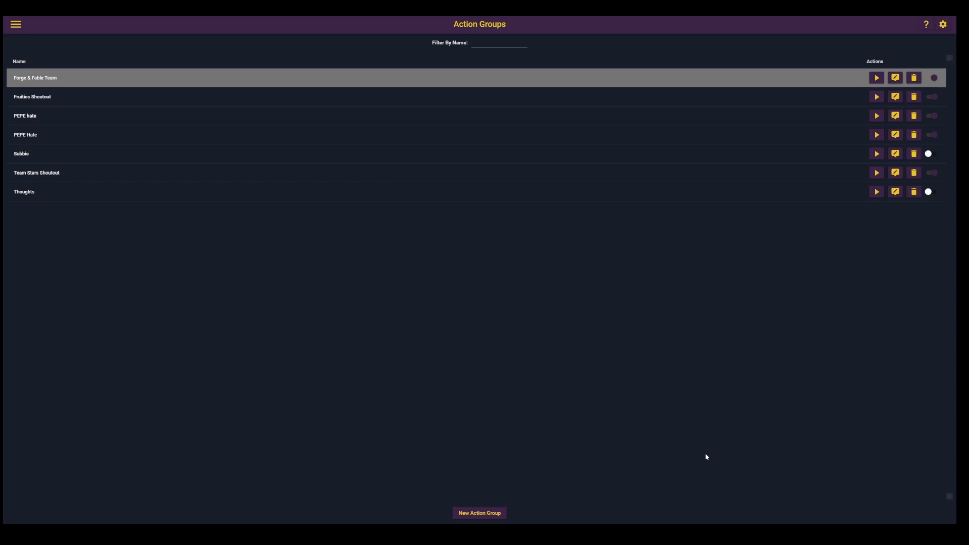
pyautogui.click(480, 513)
pyautogui.click(418, 181)
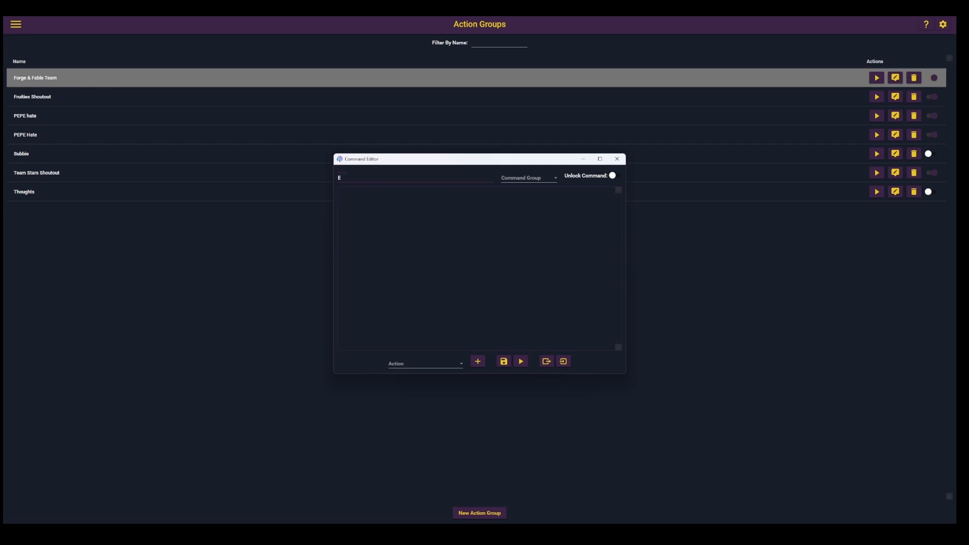
pyautogui.write('Example Shoutout')
# Add a Chat Message action reading "Welcome in $username! They are an awesome streamer. They last streamed $userstreamgame at $userurl" and save the action group
pyautogui.click(396, 363)
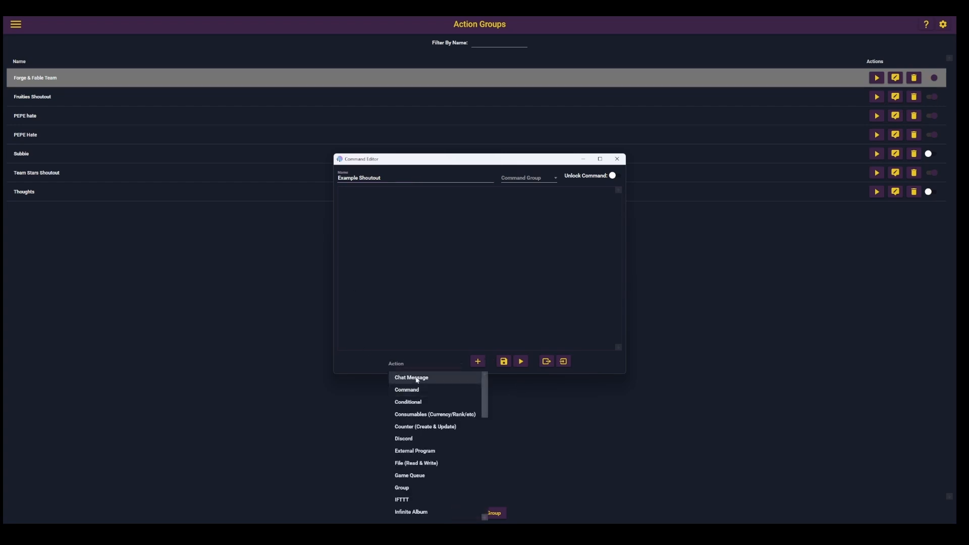
pyautogui.click(412, 377)
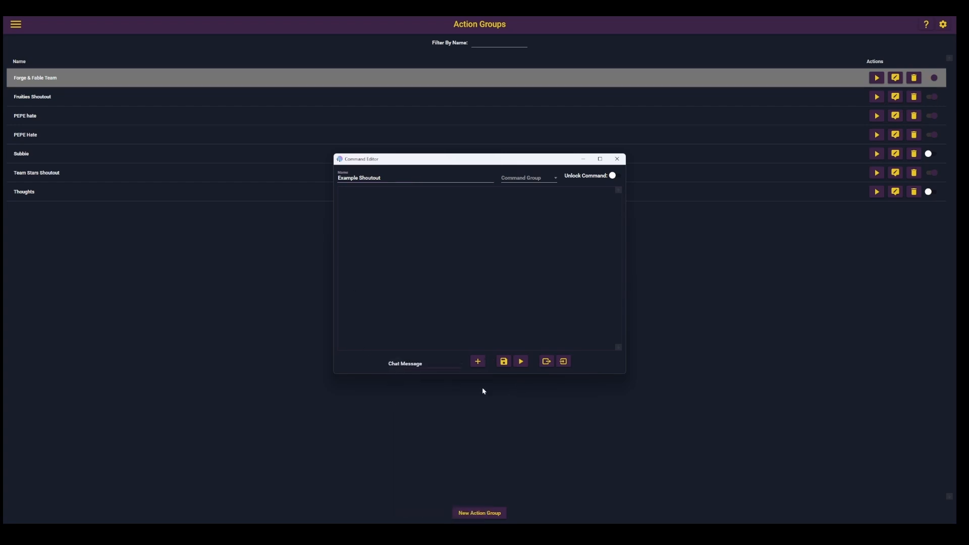
pyautogui.click(478, 361)
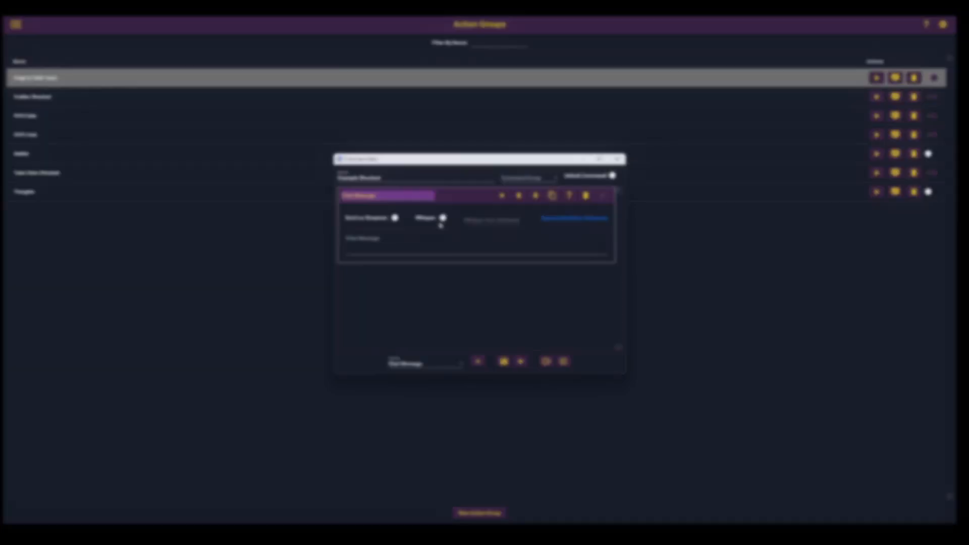
pyautogui.write('Welcome in $username! They are an awesome streamer. They last streamed $userstreamgame at $userurl')
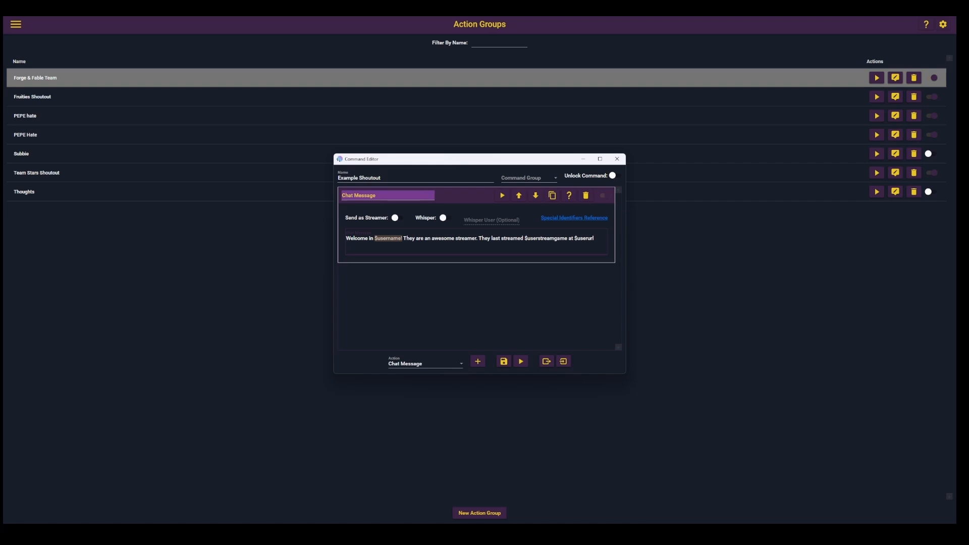
pyautogui.moveTo(479, 238); pyautogui.dragTo(526, 241)
pyautogui.moveTo(600, 239); pyautogui.dragTo(576, 242)
pyautogui.click(504, 363)
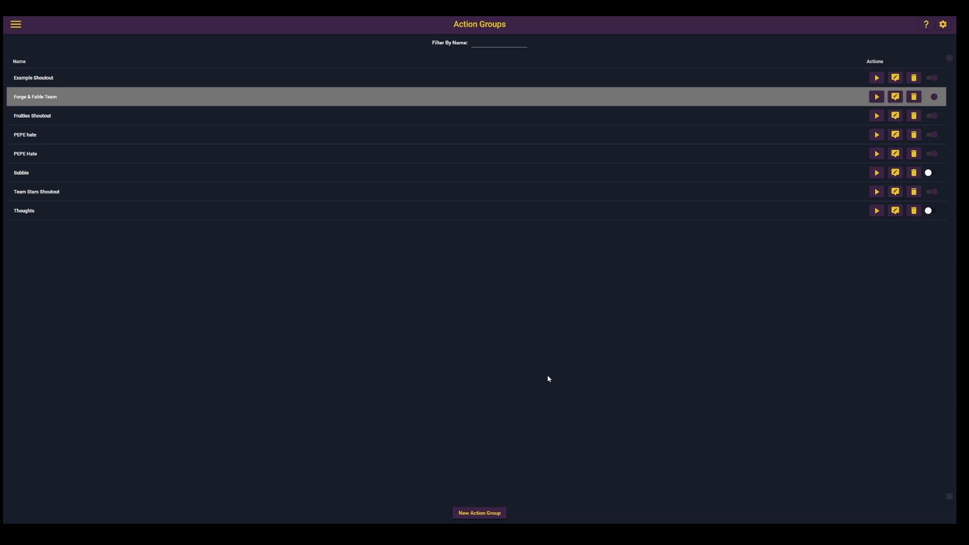
# Show the Chat events on the Events page and select the Chat User Entrance Command
pyautogui.click(16, 25)
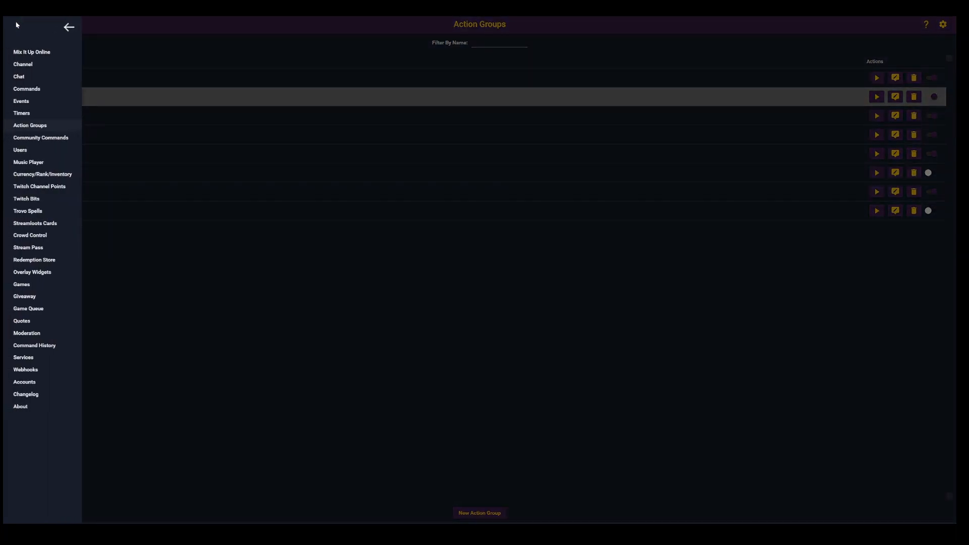
pyautogui.click(41, 104)
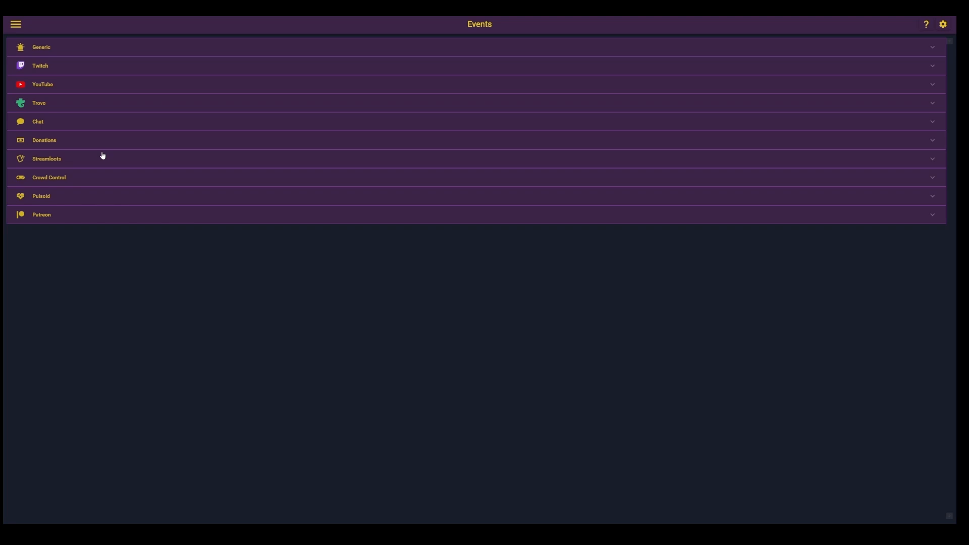
pyautogui.click(49, 127)
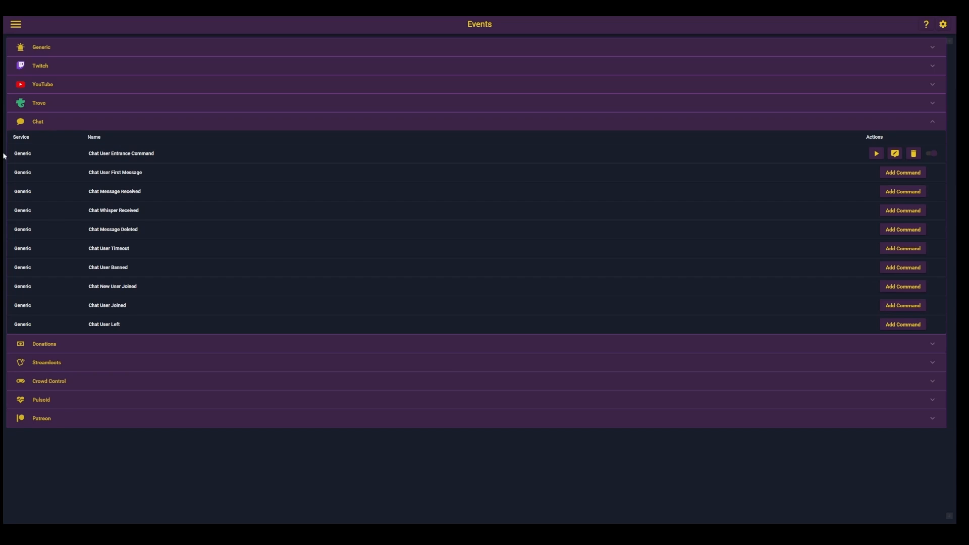
pyautogui.click(36, 154)
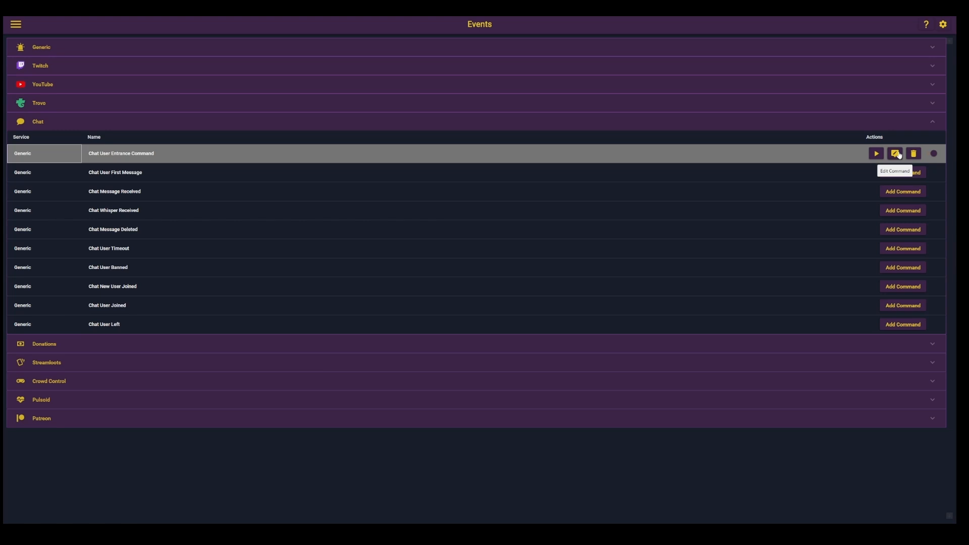
# Open the Chat User Entrance Command for editing and enlarge its editor window
pyautogui.click(903, 172)
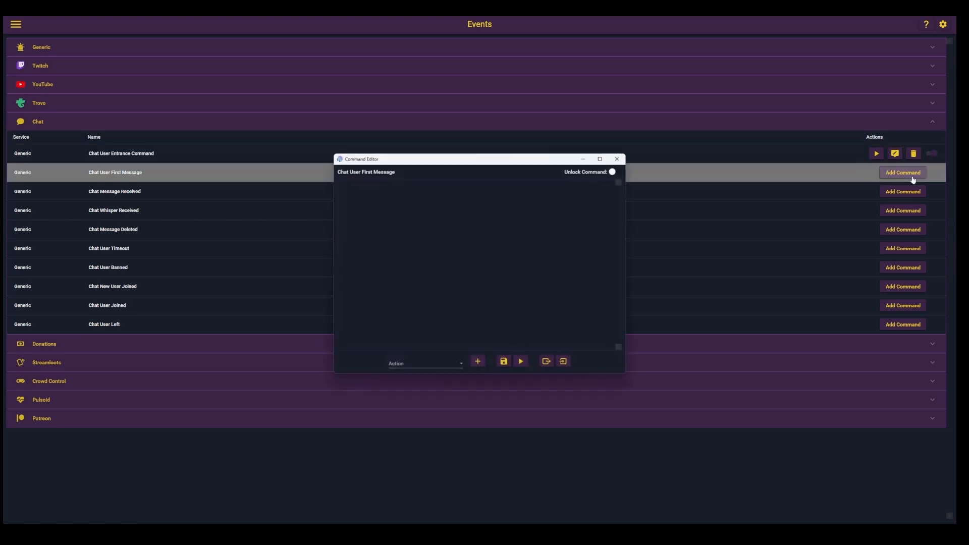
pyautogui.click(617, 159)
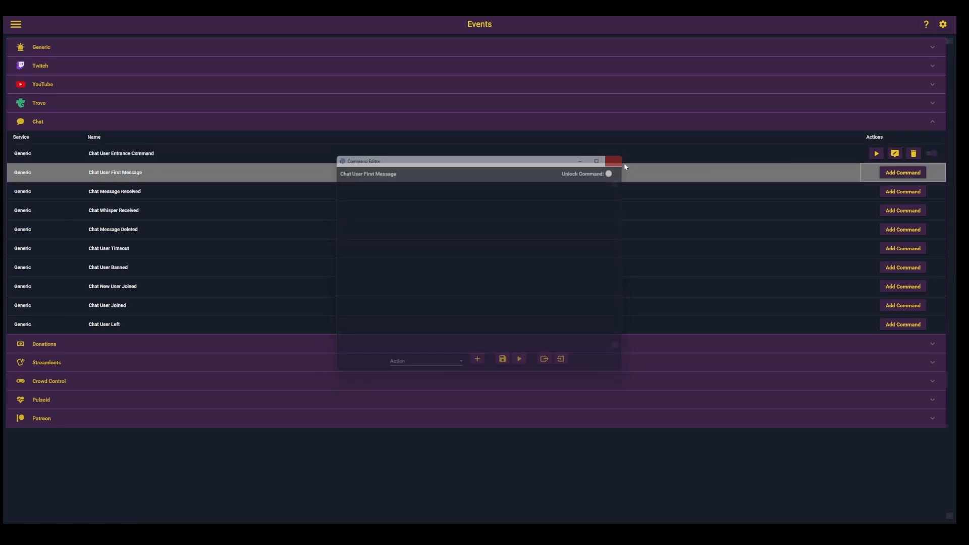
pyautogui.click(897, 158)
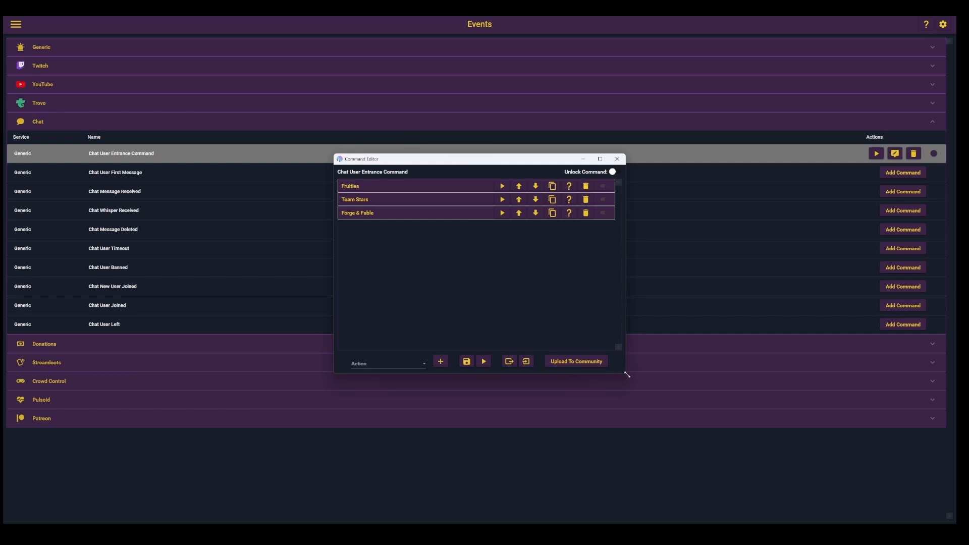
pyautogui.moveTo(626, 373); pyautogui.dragTo(676, 417)
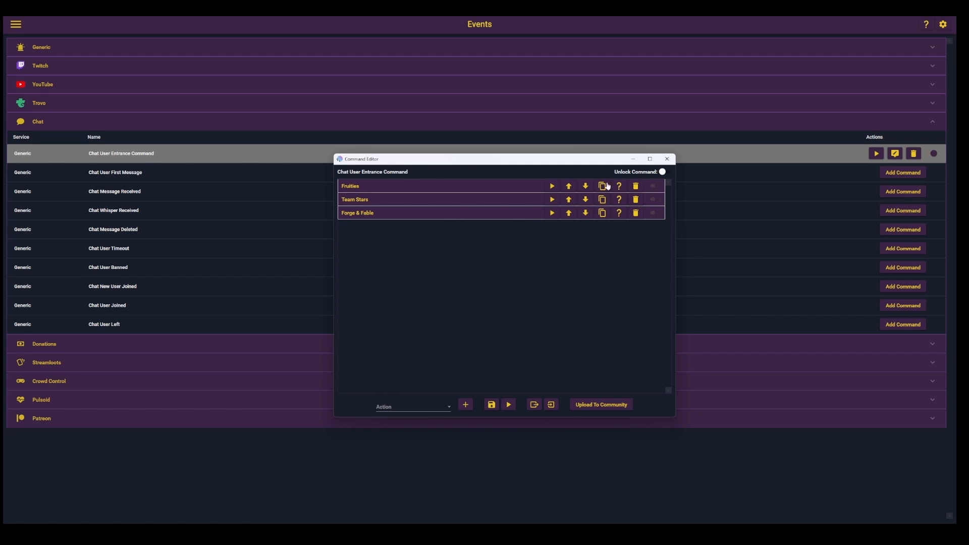
# Add a Conditional action to the Chat User Entrance Command
pyautogui.click(403, 409)
pyautogui.scroll(5, 433, 367)
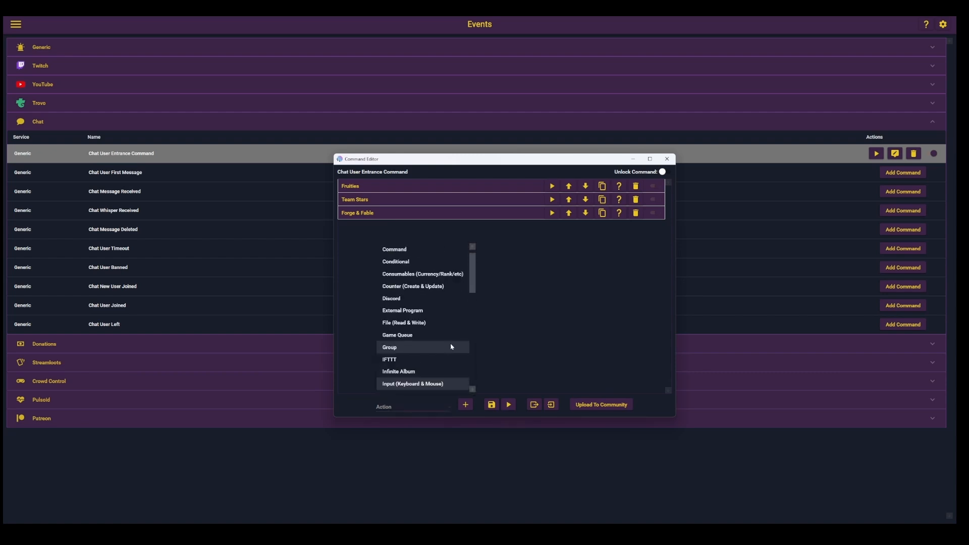
pyautogui.click(401, 275)
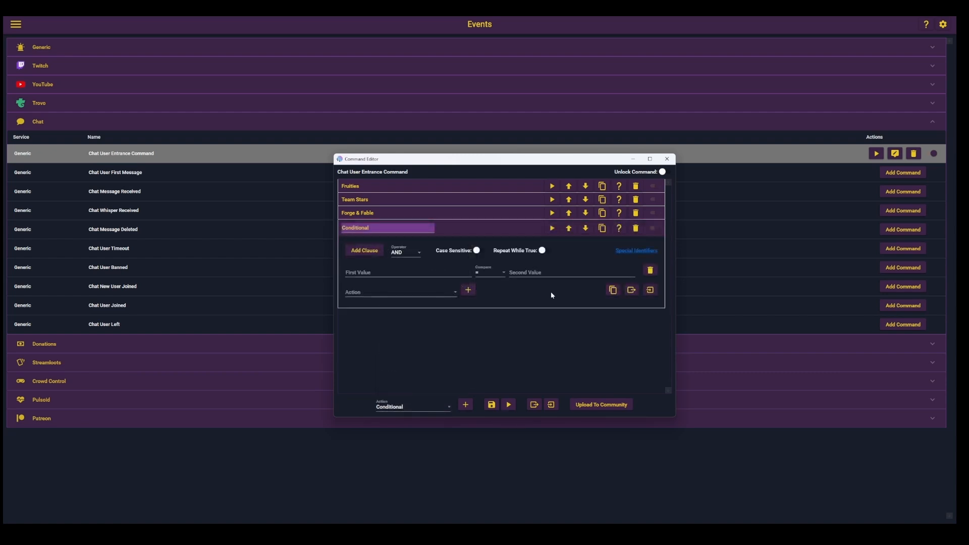
pyautogui.click(402, 406)
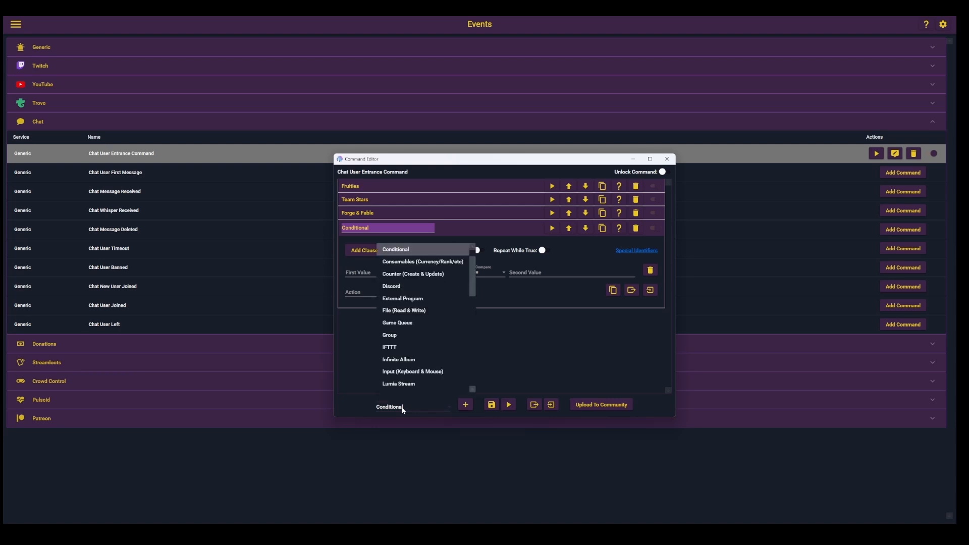
pyautogui.scroll(-2, 433, 286)
pyautogui.scroll(4, 433, 286)
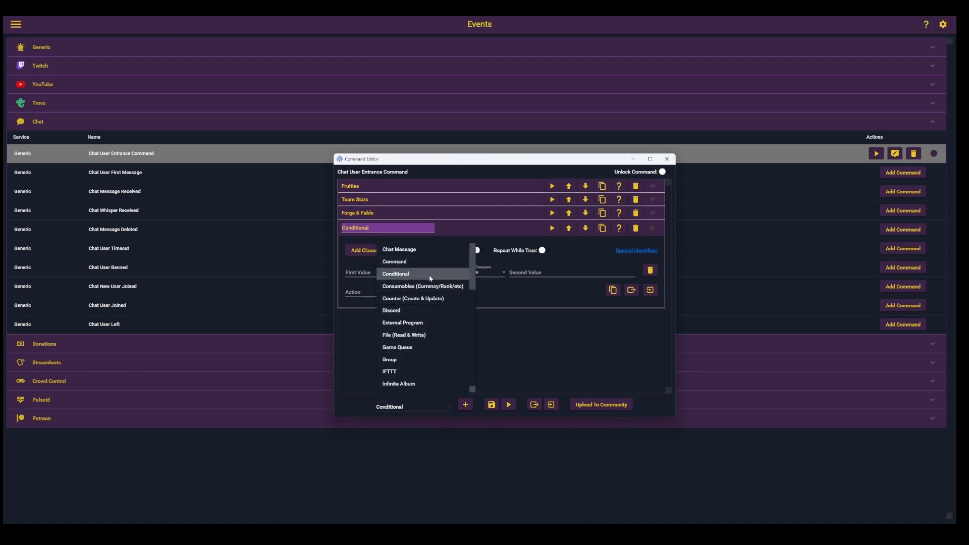
# Set the first clause of the new Conditional to compare $username as equal to a streamer's username
pyautogui.click(594, 384)
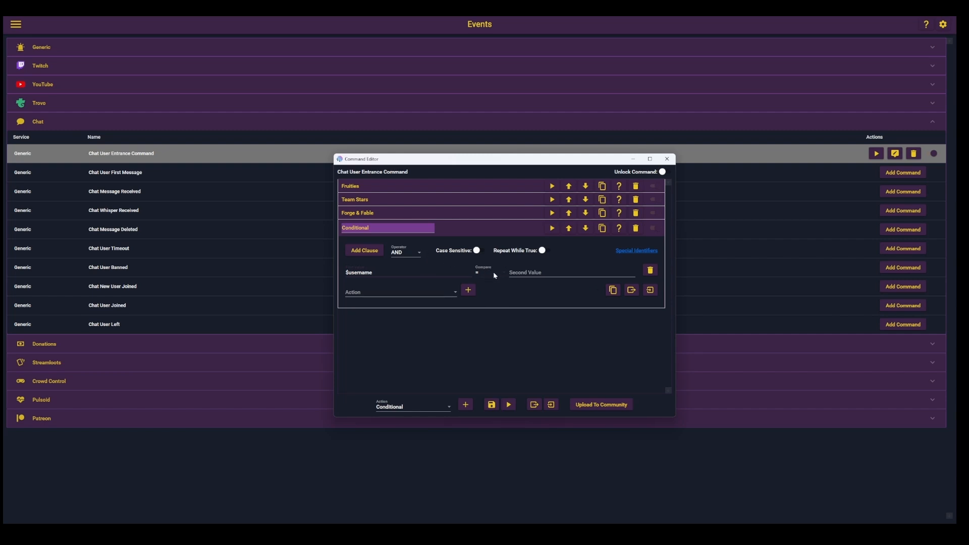
pyautogui.click(544, 273)
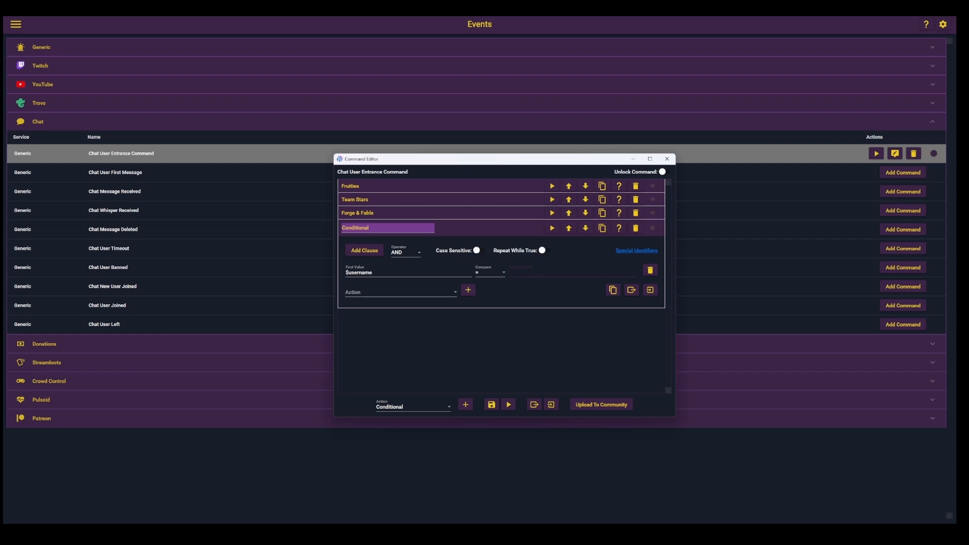
pyautogui.write('emmanessy')
# Add a batch of empty clauses to the new Conditional for further streamer usernames
pyautogui.doubleClick(368, 254)
pyautogui.doubleClick(368, 254)
pyautogui.doubleClick(368, 254)
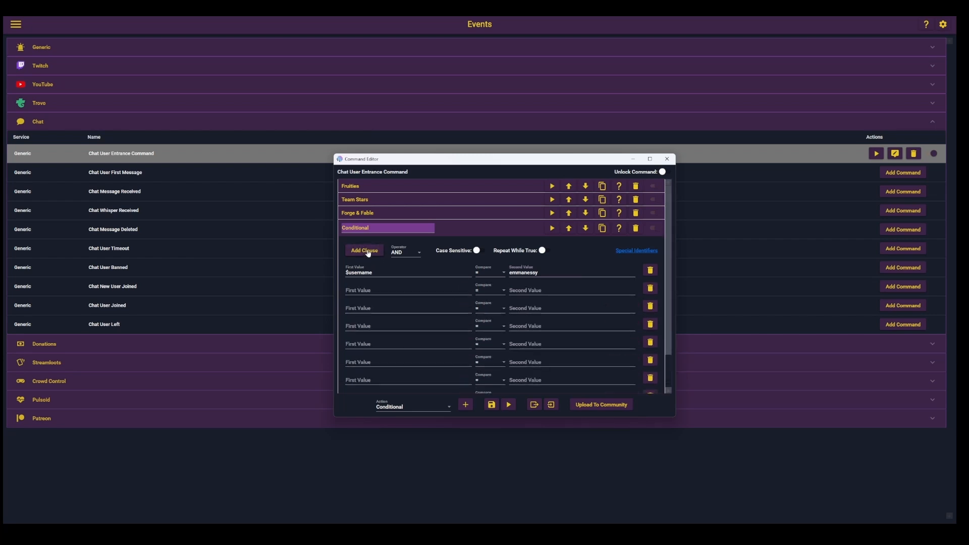
pyautogui.click(368, 254)
pyautogui.doubleClick(368, 253)
pyautogui.doubleClick(368, 252)
pyautogui.doubleClick(368, 253)
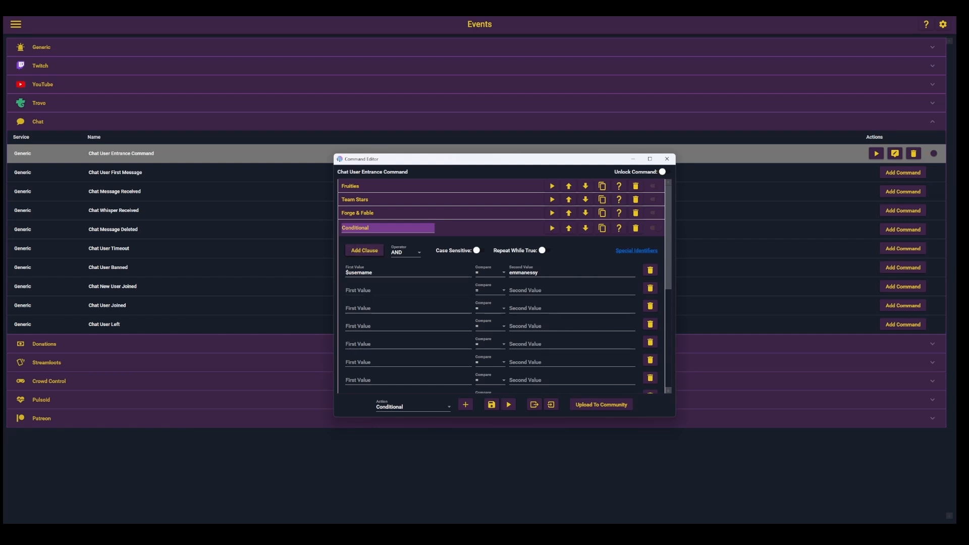
pyautogui.click(380, 297)
pyautogui.scroll(-5, 505, 319)
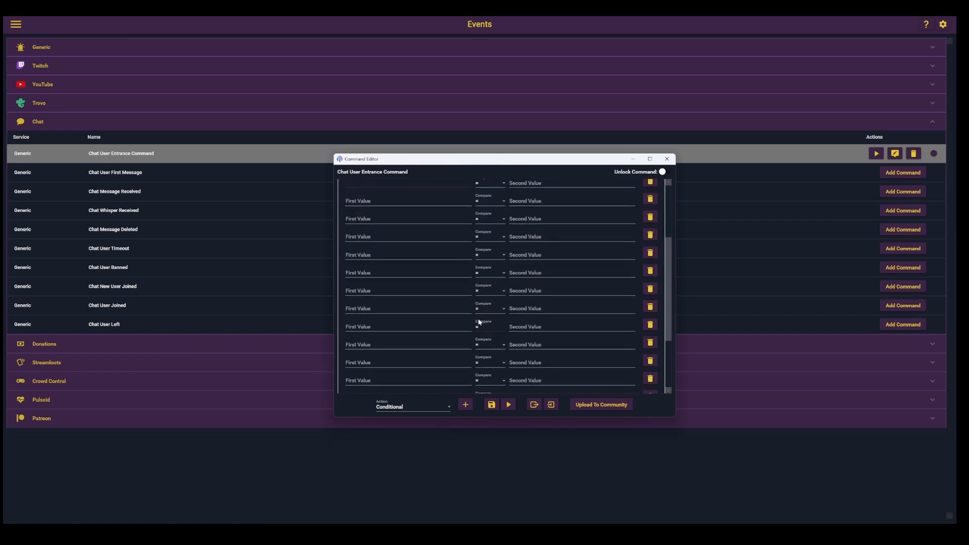
pyautogui.scroll(-2, 499, 314)
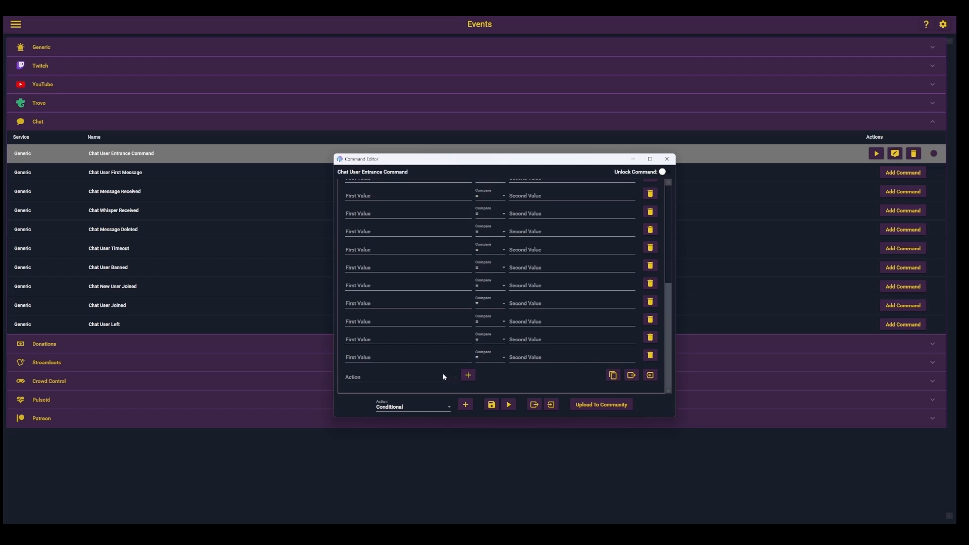
# Copy the $username identifier from the first clause of the new Conditional
pyautogui.scroll(4, 465, 235)
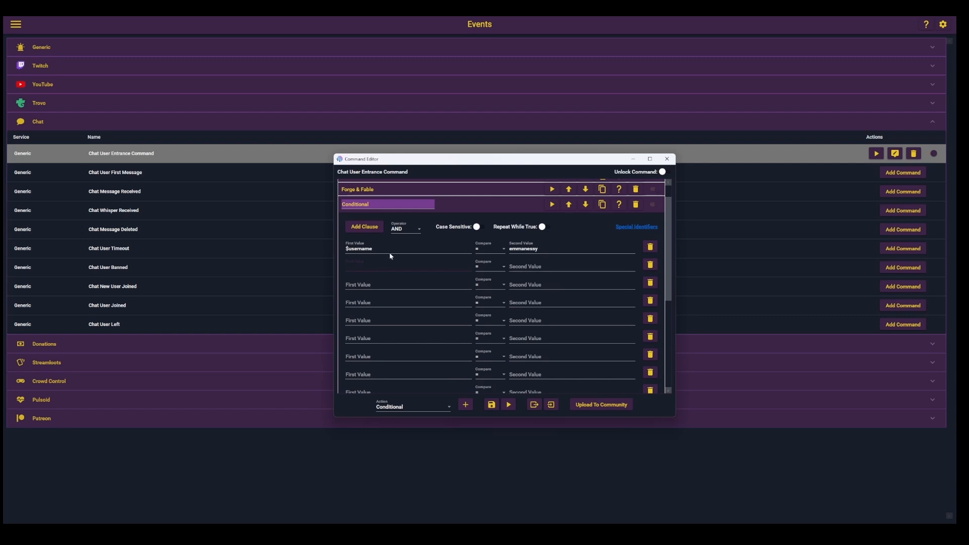
pyautogui.doubleClick(356, 248)
pyautogui.hotkey('ctrl', 'c')
pyautogui.rightClick(355, 256)
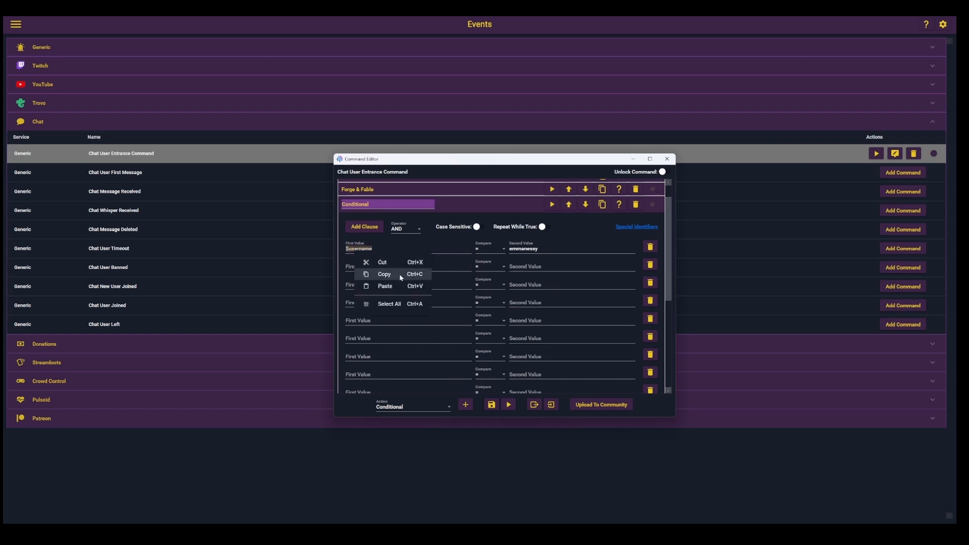
# Examine the clauses inside the existing Forge & Fable conditional as an example, and return to the new Conditional
pyautogui.scroll(1, 457, 198)
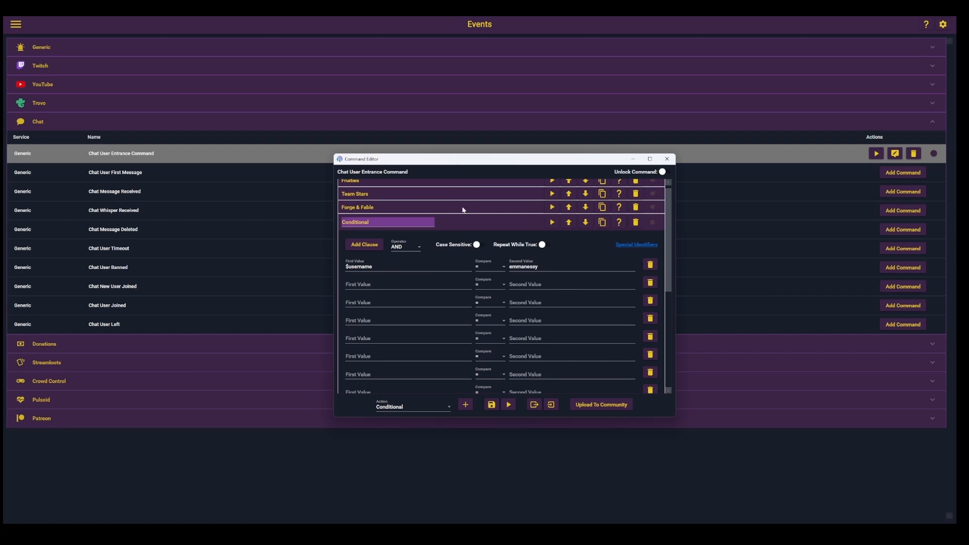
pyautogui.click(465, 208)
pyautogui.scroll(-5, 461, 217)
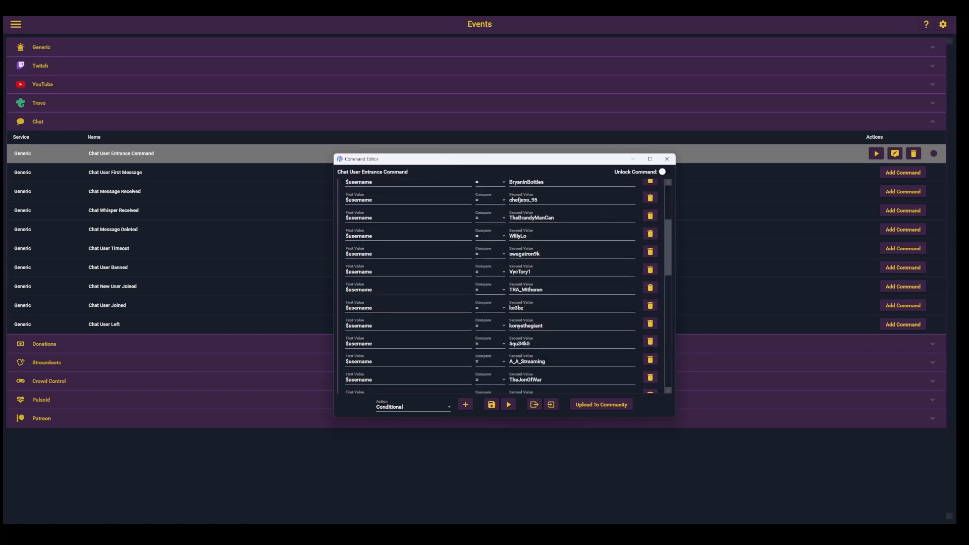
pyautogui.scroll(5, 459, 246)
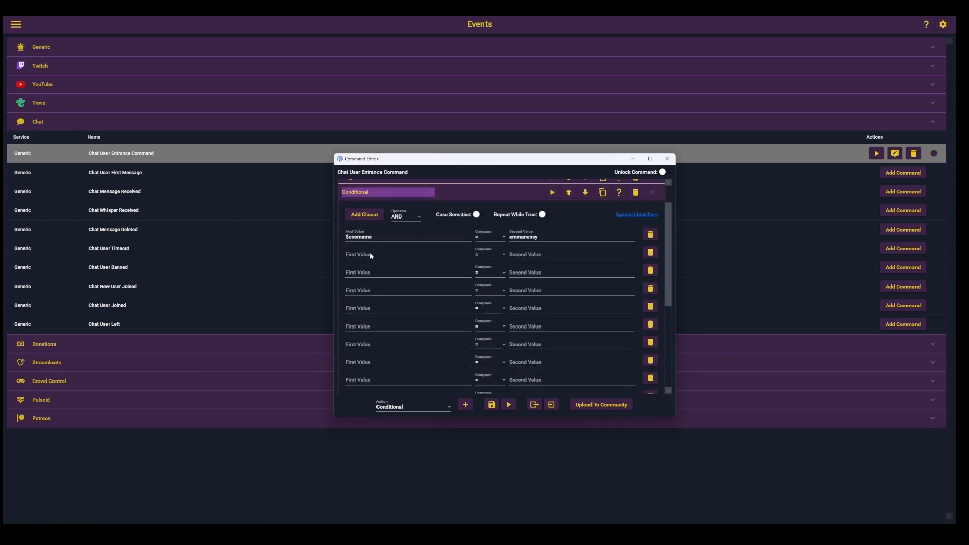
# Paste $username as the first value of the second and third clauses
pyautogui.click(370, 255)
pyautogui.hotkey('ctrl', 'v')
pyautogui.click(394, 275)
pyautogui.hotkey('ctrl', 'v')
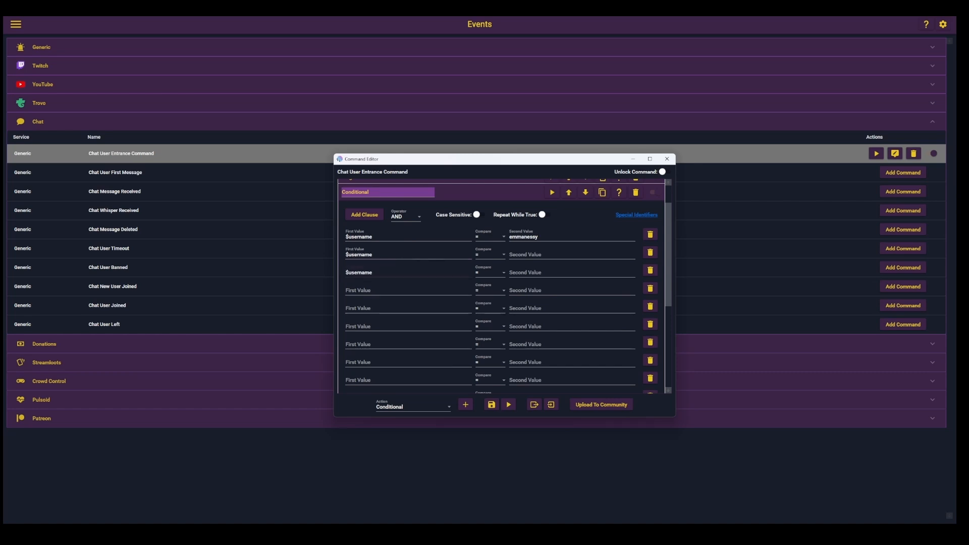
# Enter placeholder usernames as the second values of the second to fourth clauses, using "name" for the second and third
pyautogui.click(543, 255)
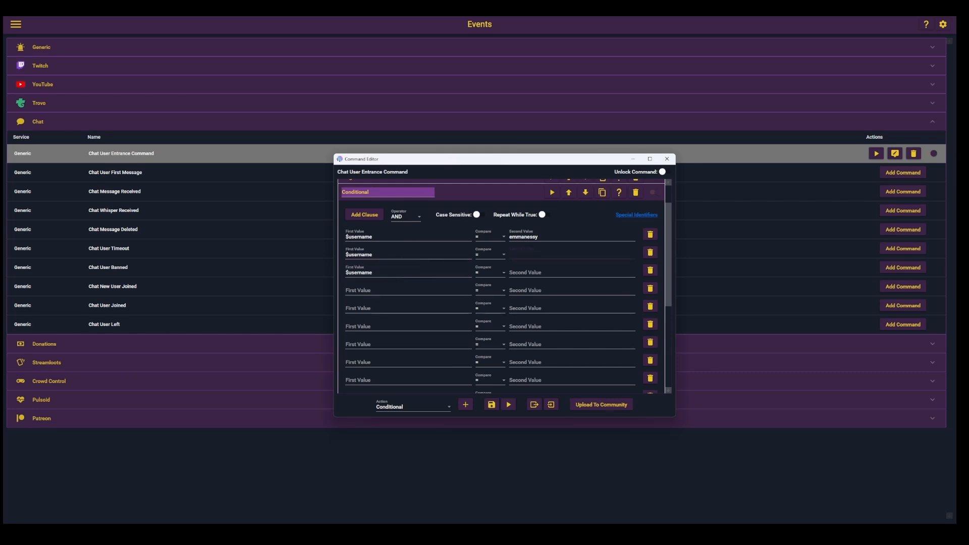
pyautogui.write('name')
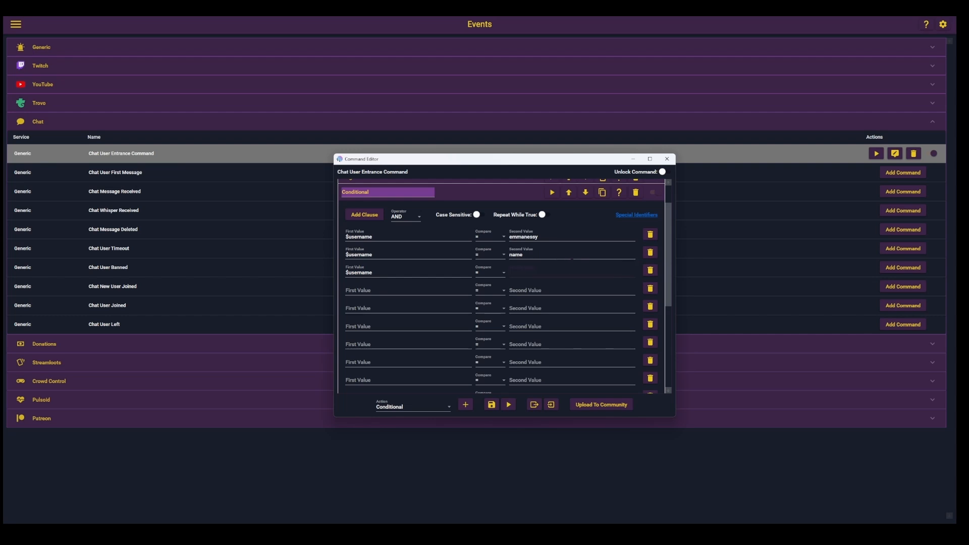
pyautogui.write('name')
pyautogui.click(552, 288)
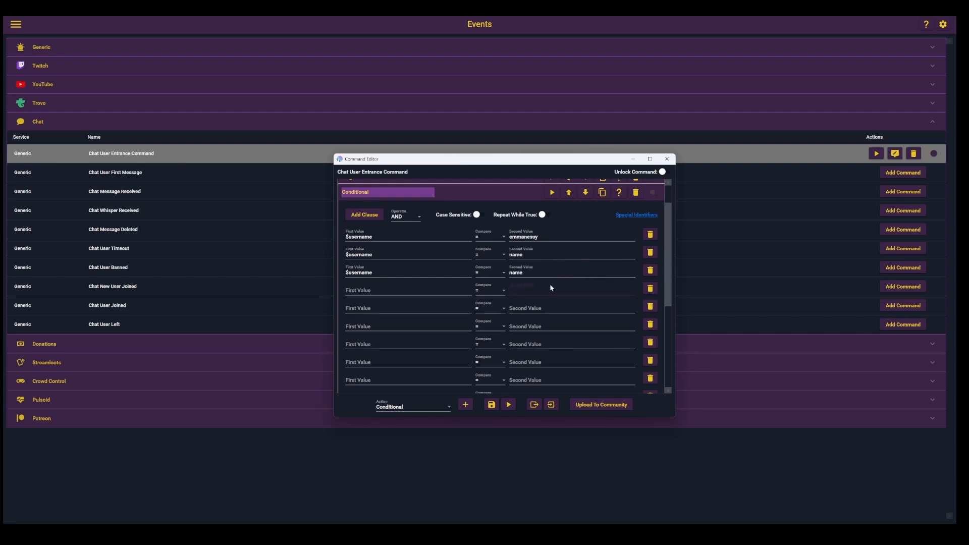
pyautogui.write('ma,e')
pyautogui.scroll(-10, 501, 287)
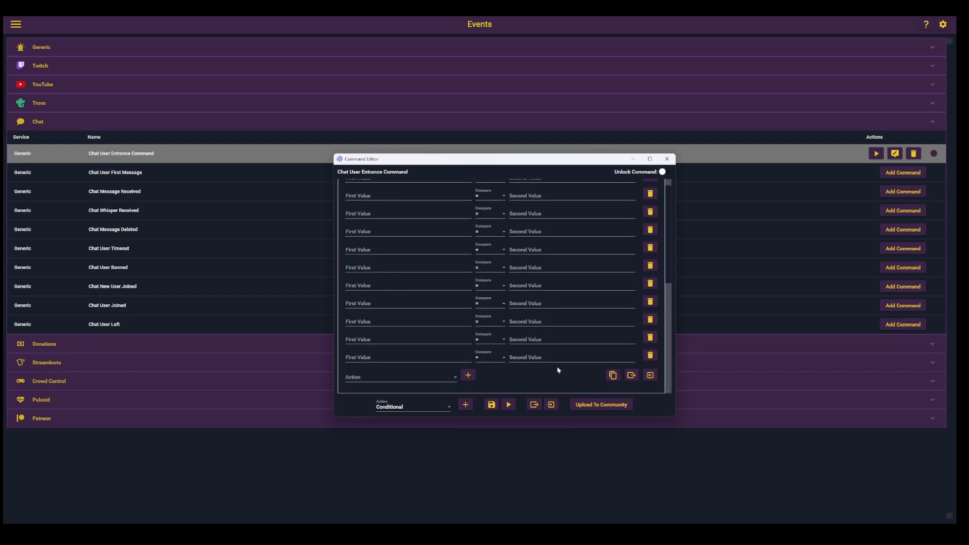
# Delete all the empty clauses below the fourth clause of the new Conditional
pyautogui.click(652, 339)
pyautogui.click(651, 324)
pyautogui.click(651, 324)
pyautogui.click(651, 324)
pyautogui.click(651, 323)
pyautogui.click(650, 323)
pyautogui.click(650, 323)
pyautogui.click(649, 342)
pyautogui.click(650, 342)
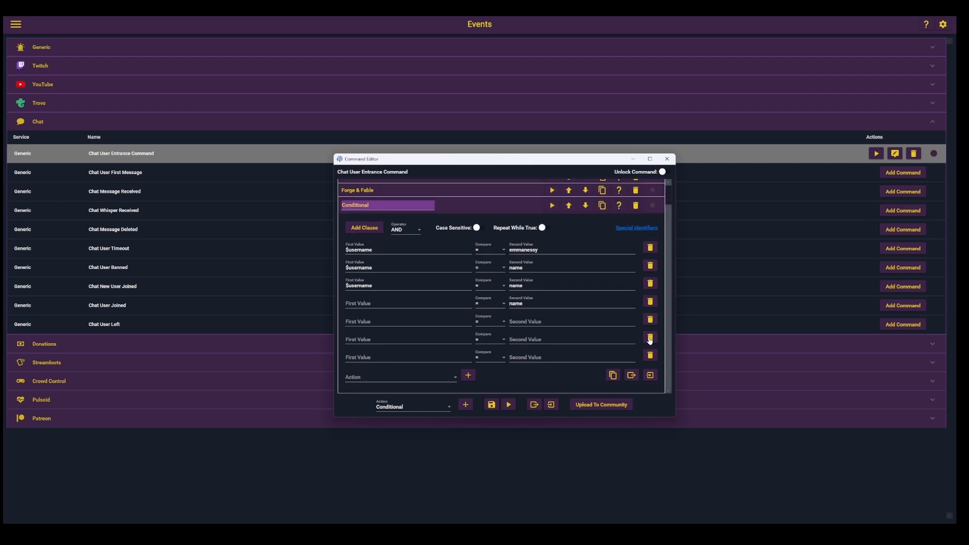
pyautogui.click(650, 343)
pyautogui.click(649, 343)
pyautogui.click(650, 343)
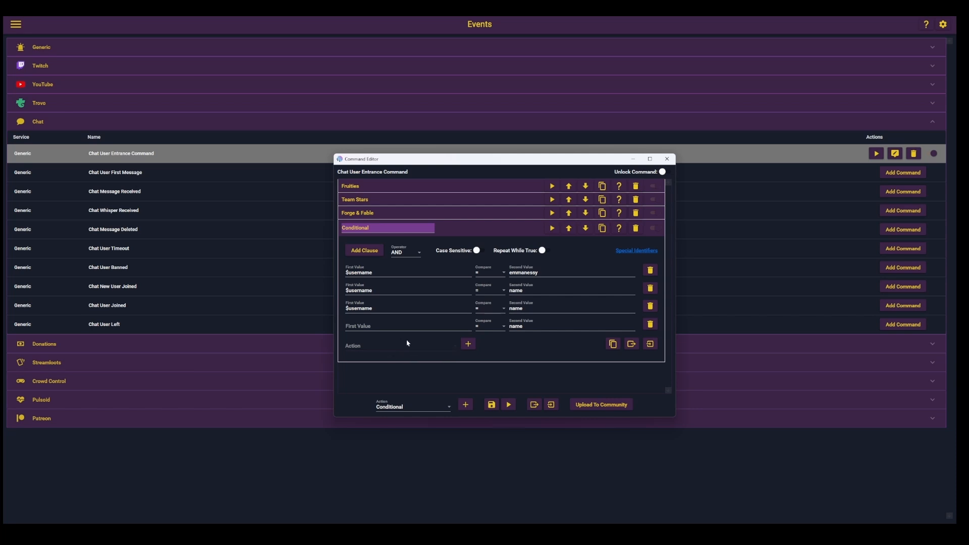
# Add a Command action inside the new Conditional, below its clauses
pyautogui.click(378, 347)
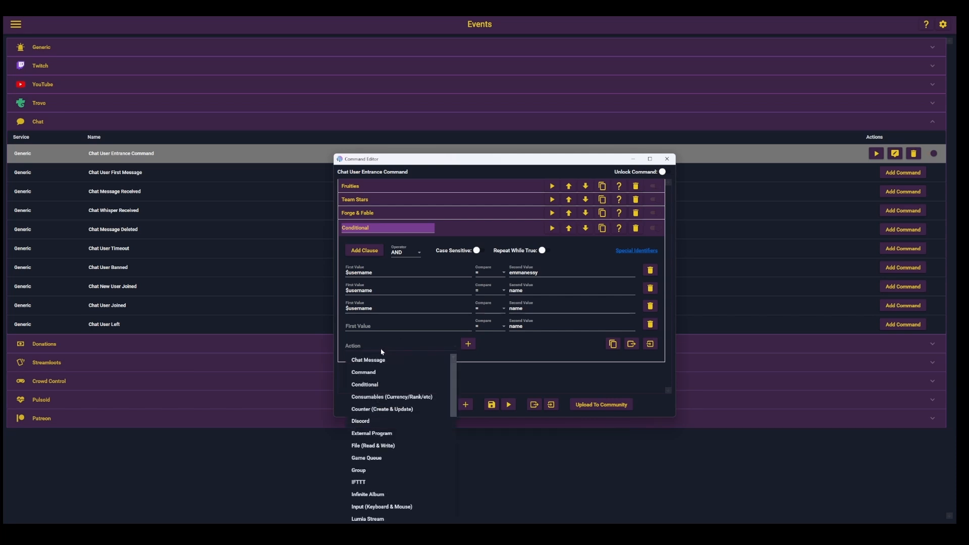
pyautogui.click(397, 376)
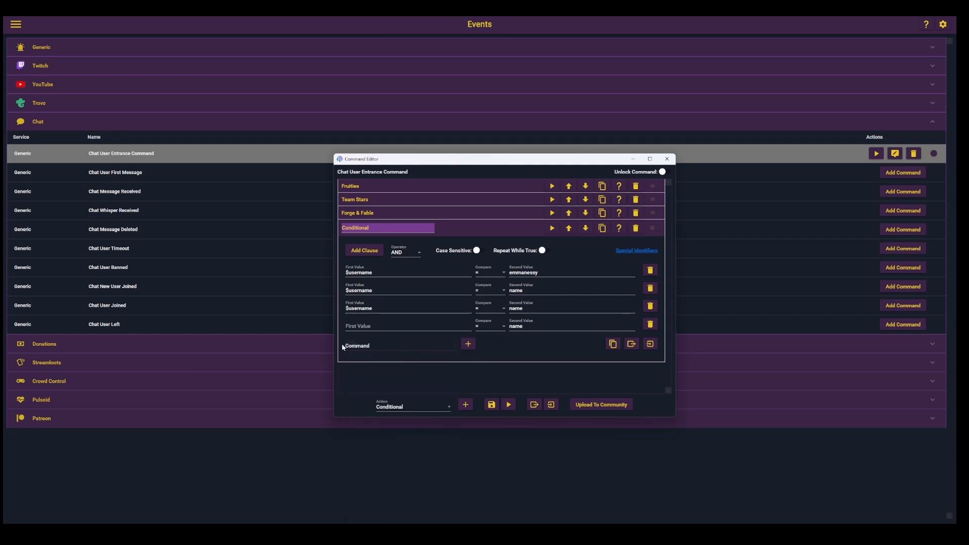
pyautogui.click(468, 345)
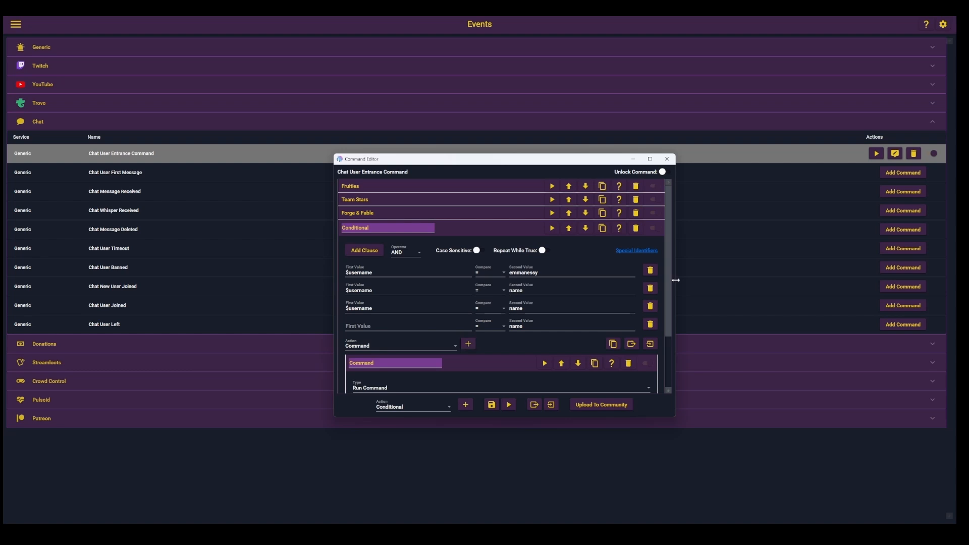
pyautogui.moveTo(667, 291); pyautogui.dragTo(666, 348)
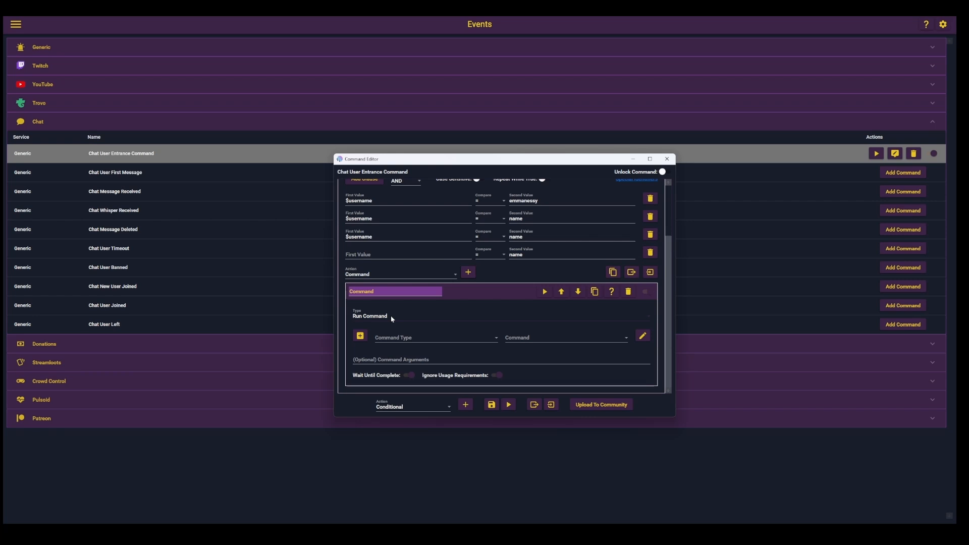
# Set the nested Command action to run a command of type Action Group, using Example Shoutout
pyautogui.click(455, 336)
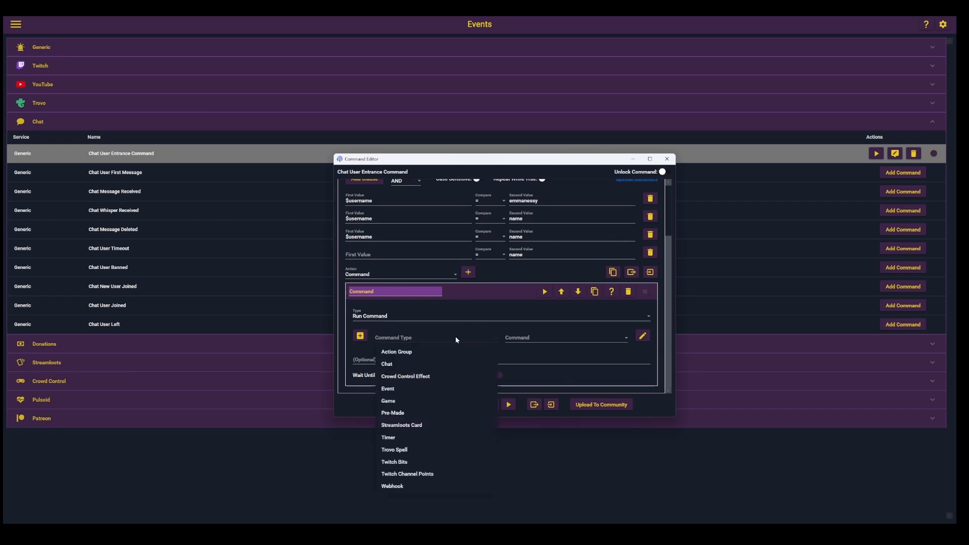
pyautogui.click(396, 353)
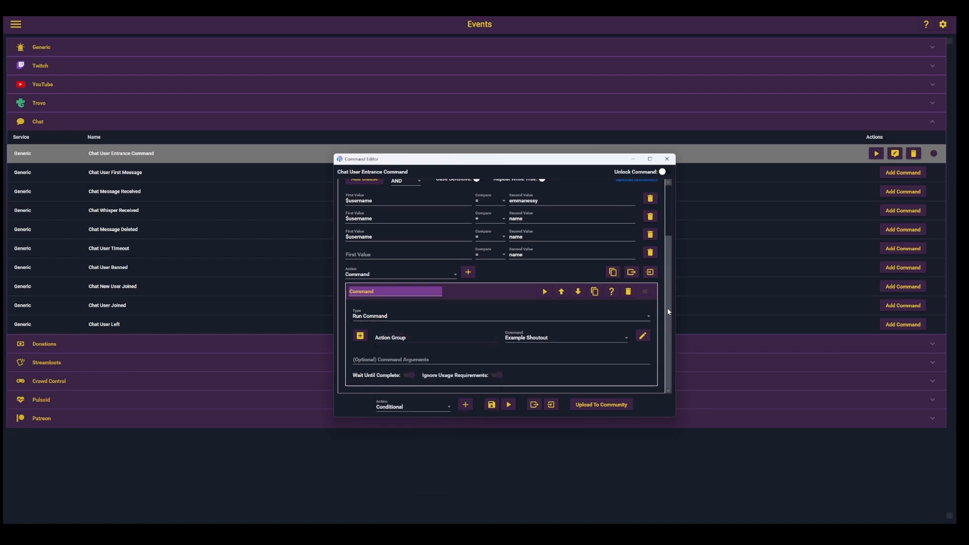
pyautogui.click(589, 341)
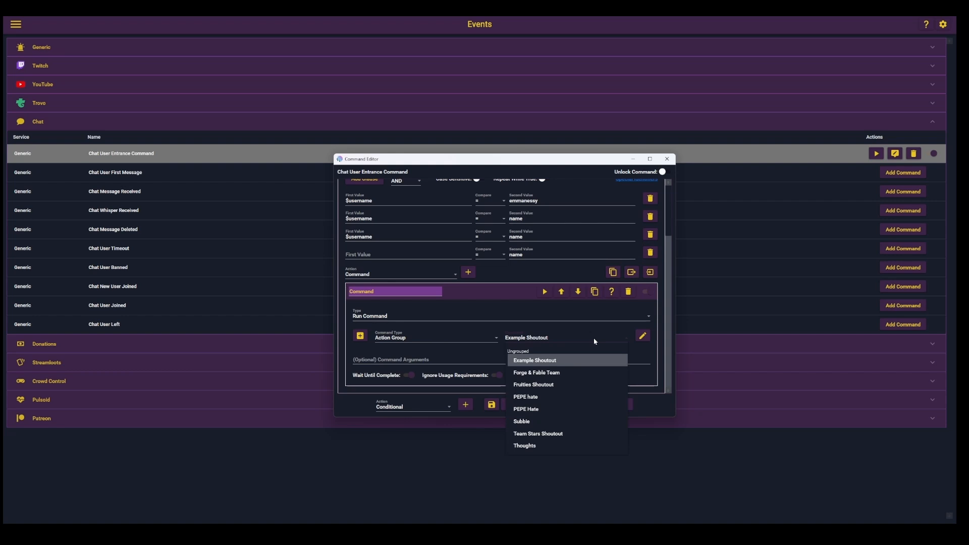
pyautogui.click(594, 339)
pyautogui.click(594, 339)
pyautogui.click(596, 341)
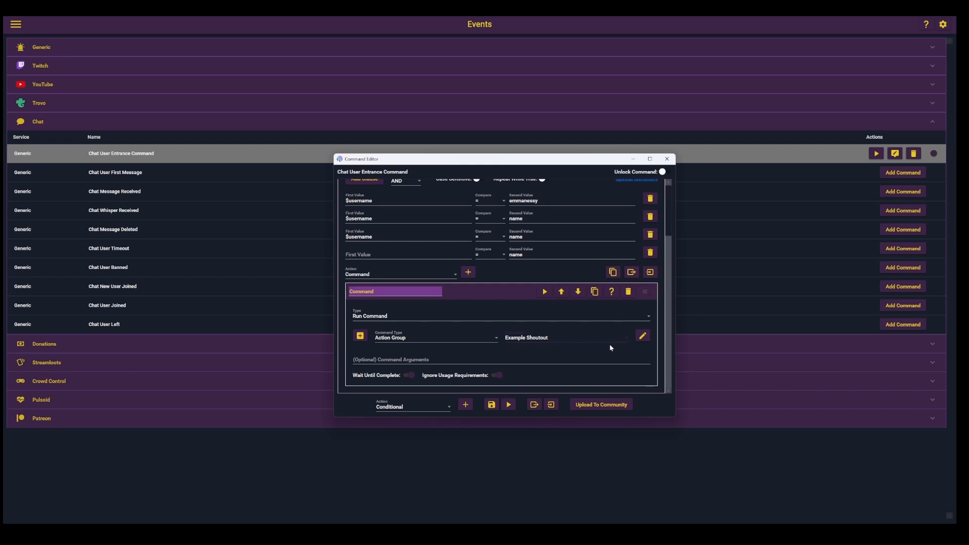
# Open the Example Shoutout action group from the nested Command action and review its Chat Message text
pyautogui.click(646, 337)
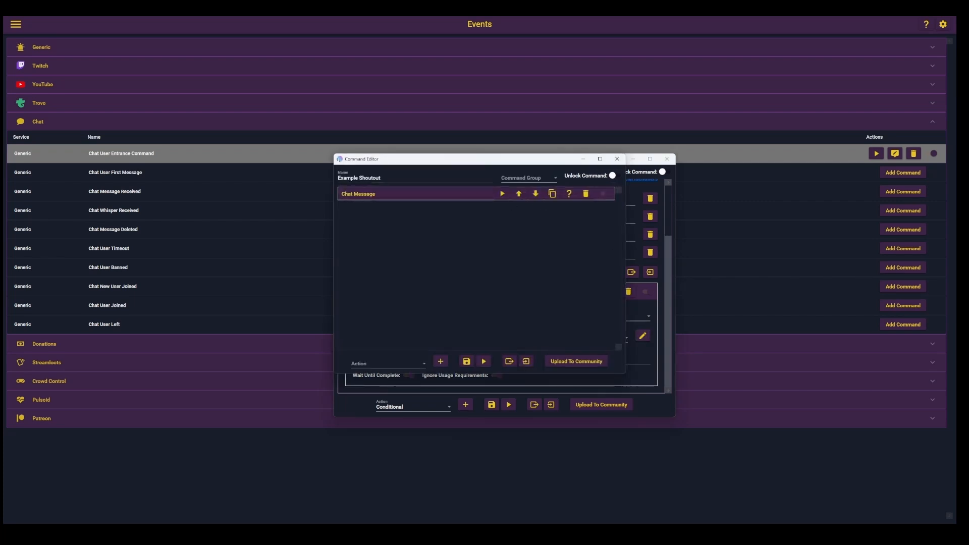
pyautogui.moveTo(487, 159); pyautogui.dragTo(809, 204)
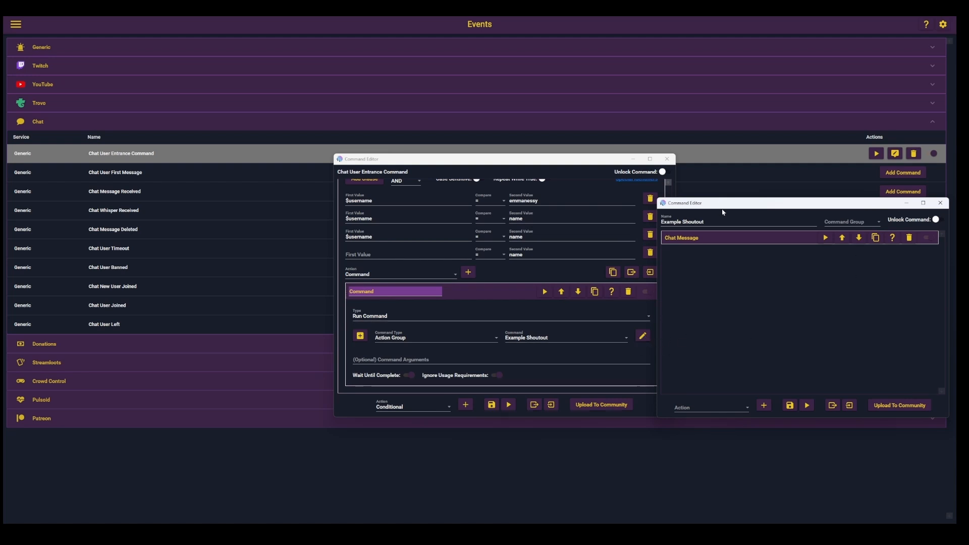
pyautogui.click(697, 241)
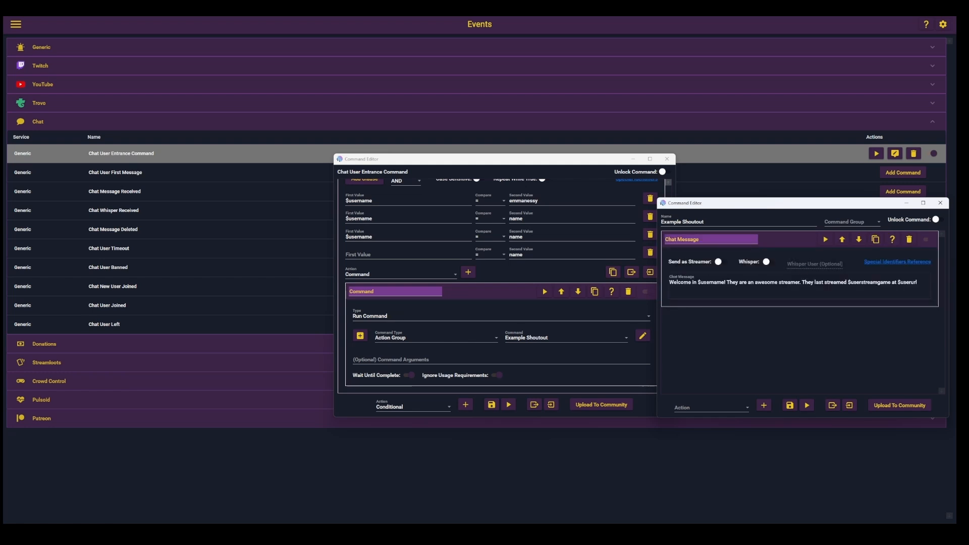
pyautogui.click(795, 241)
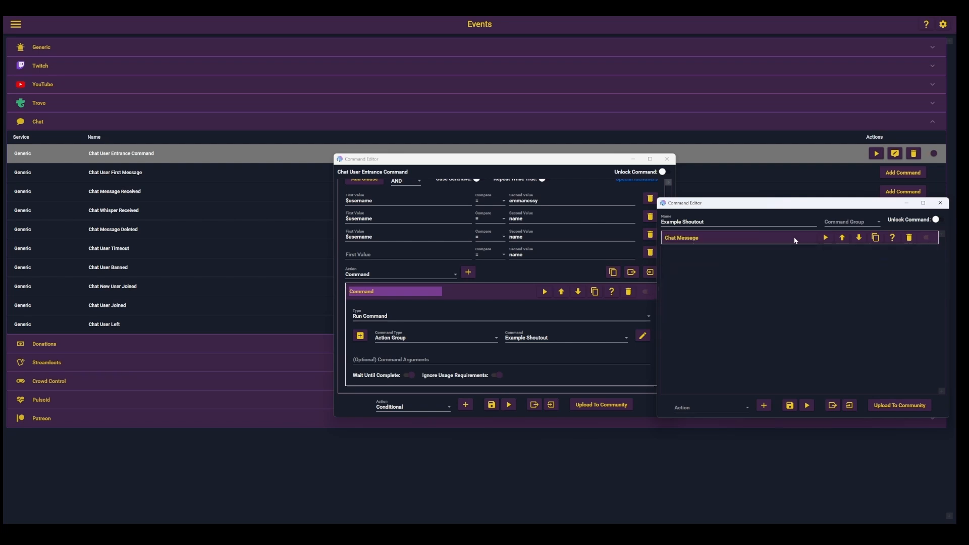
# Try adding a Sound action to the Example Shoutout action group, and delete it again
pyautogui.click(710, 407)
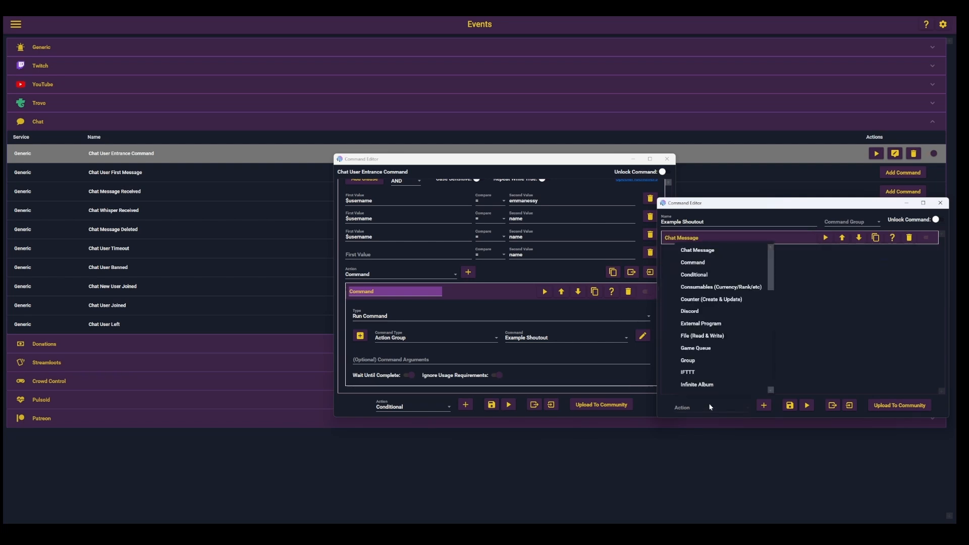
pyautogui.scroll(-1, 723, 327)
pyautogui.scroll(-2, 731, 329)
pyautogui.scroll(-3, 731, 328)
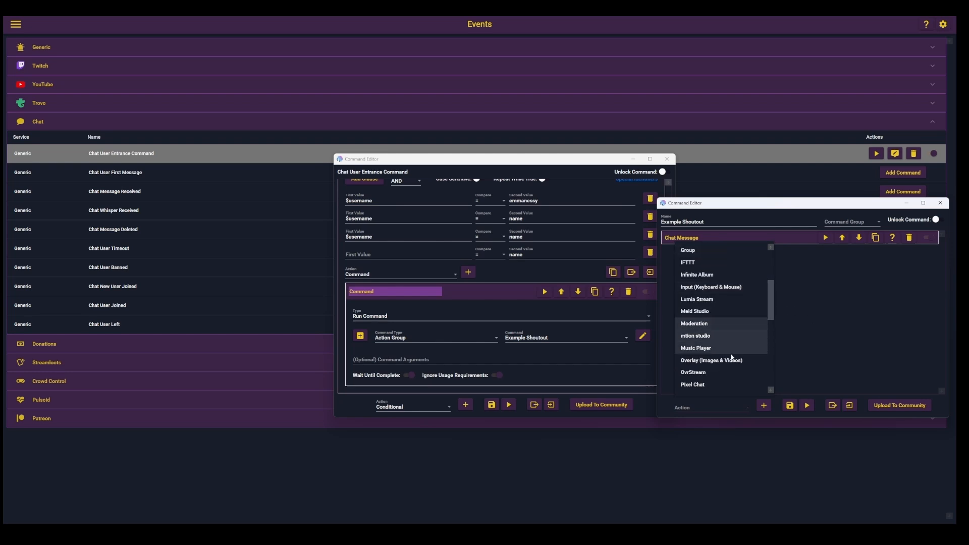
pyautogui.scroll(-2, 711, 371)
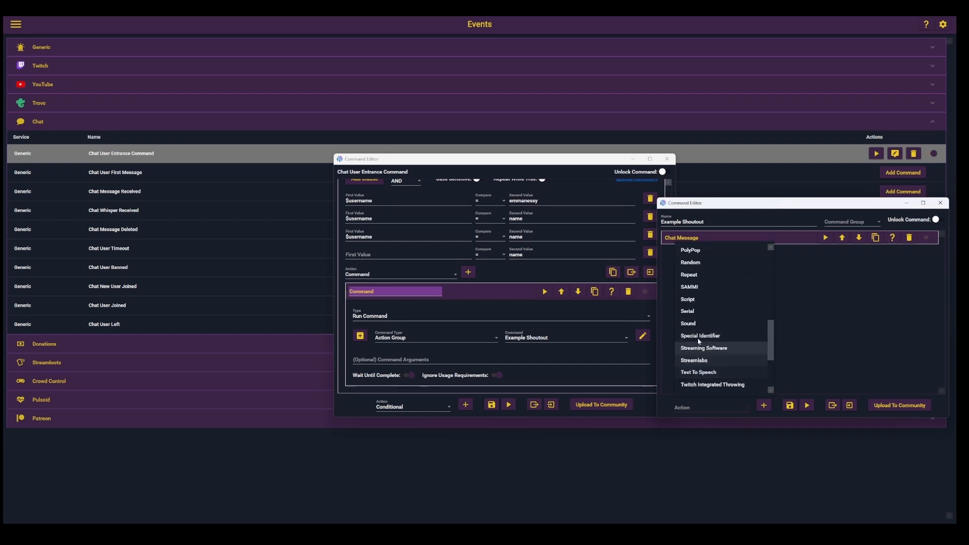
pyautogui.click(700, 326)
pyautogui.click(764, 406)
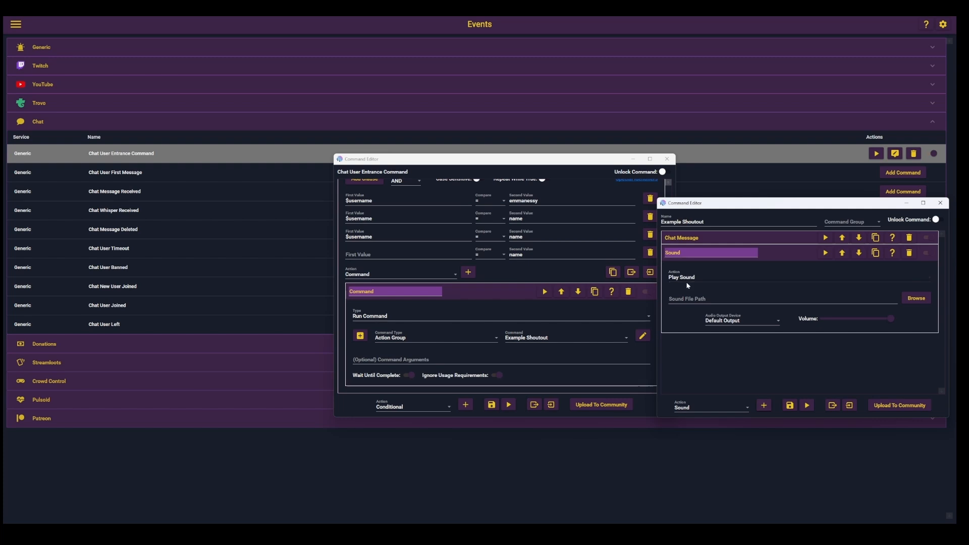
pyautogui.click(908, 253)
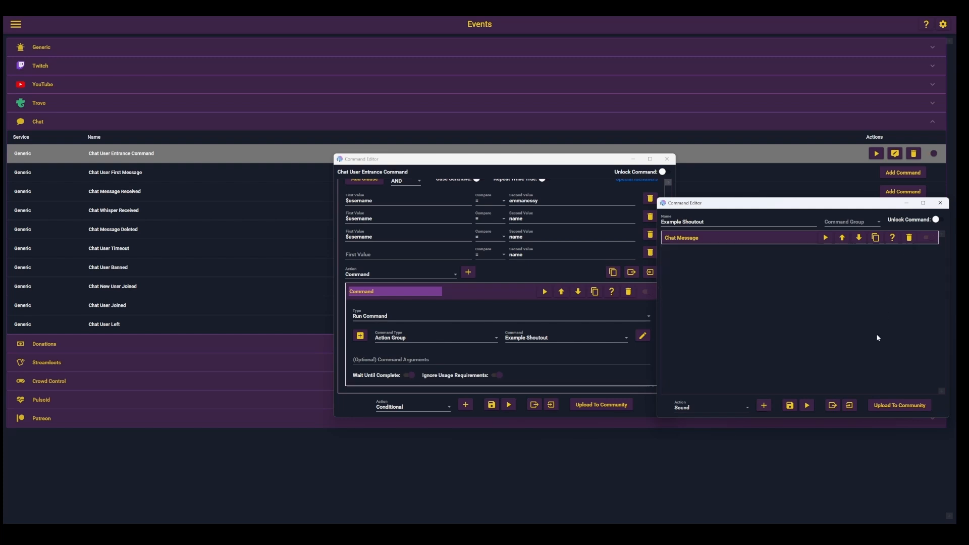
# Save the Example Shoutout action group
pyautogui.click(791, 406)
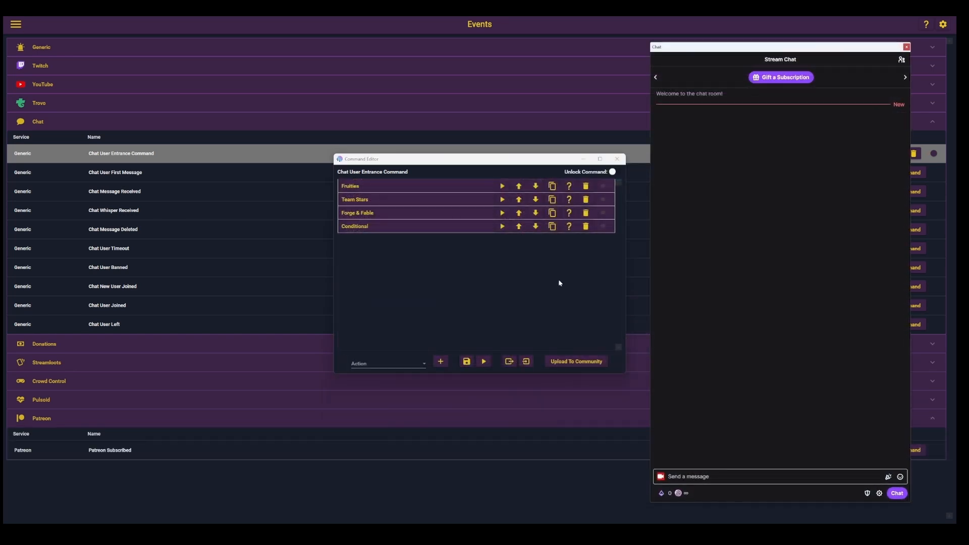
# Rename the new Conditional in the Chat User Entrance Command as "Example Shoutout"
pyautogui.click(380, 227)
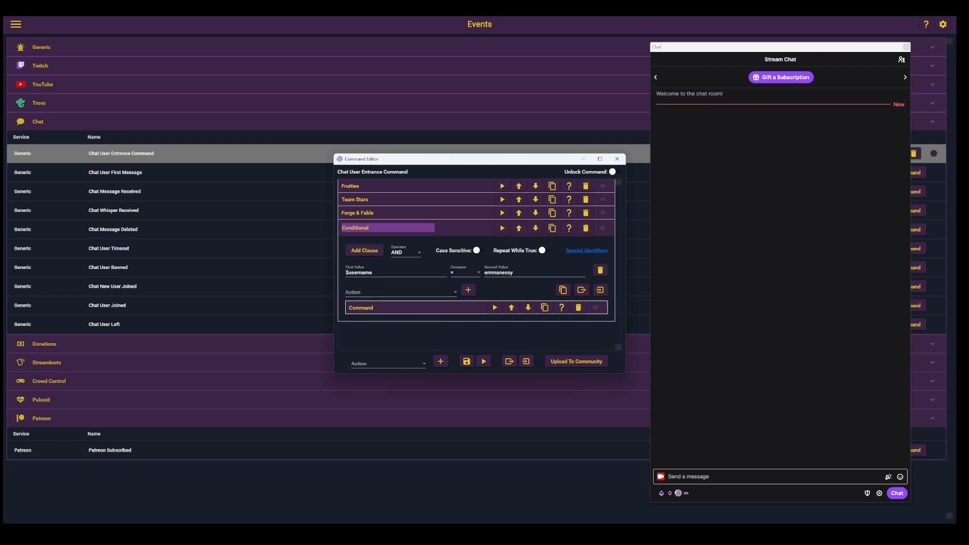
pyautogui.click(390, 232)
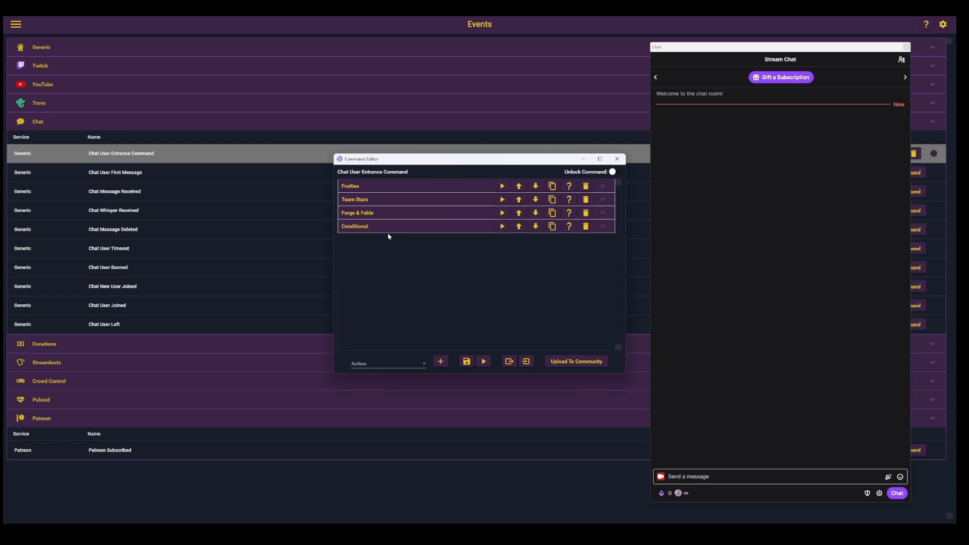
pyautogui.click(389, 231)
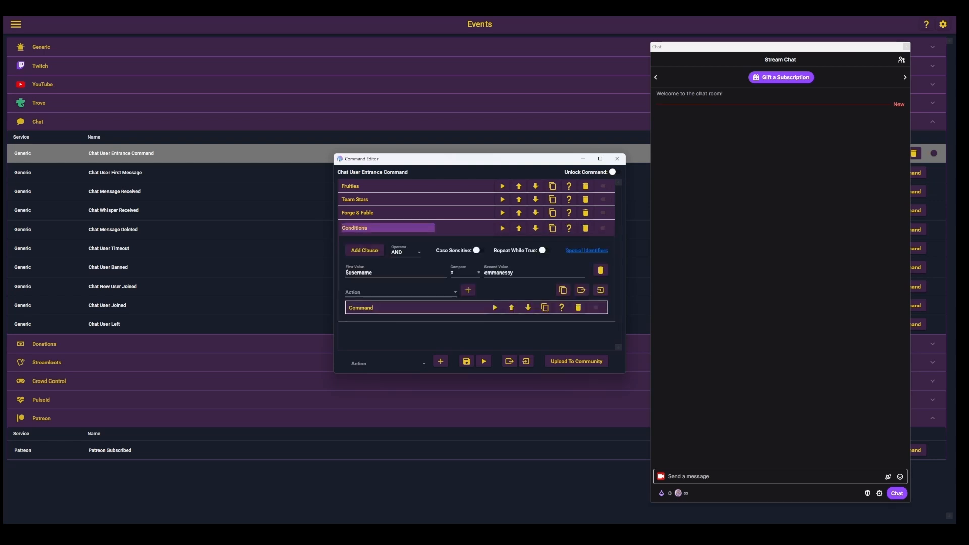
pyautogui.press('BackSpace')
pyautogui.press('BackSpace')
pyautogui.press('BackSpace')
pyautogui.press('BackSpace')
pyautogui.press('BackSpace')
pyautogui.press('BackSpace')
pyautogui.press('BackSpace')
pyautogui.write('Example Shoutout')
# Test-run the Command action inside the Example Shoutout conditional and check the shoutout message in the Stream Chat
pyautogui.click(495, 309)
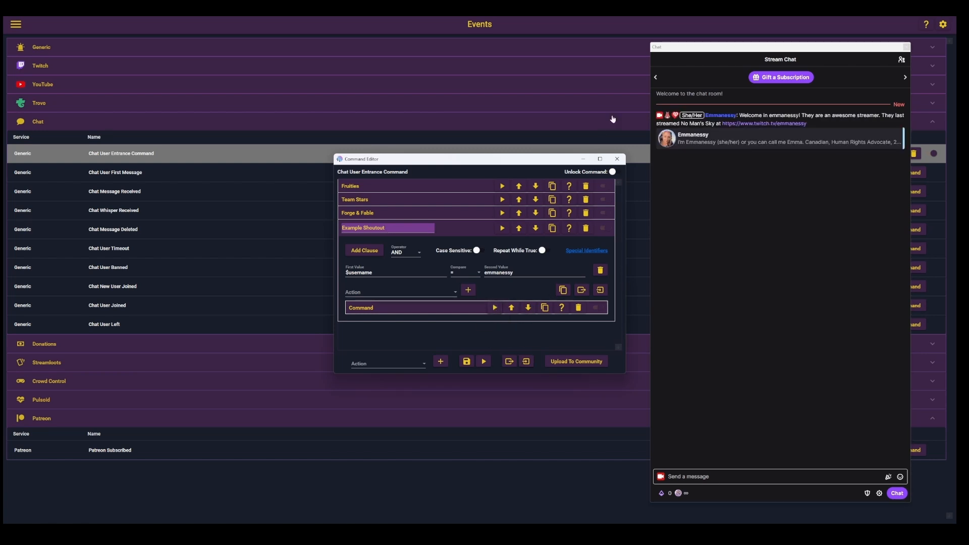
pyautogui.moveTo(770, 130)
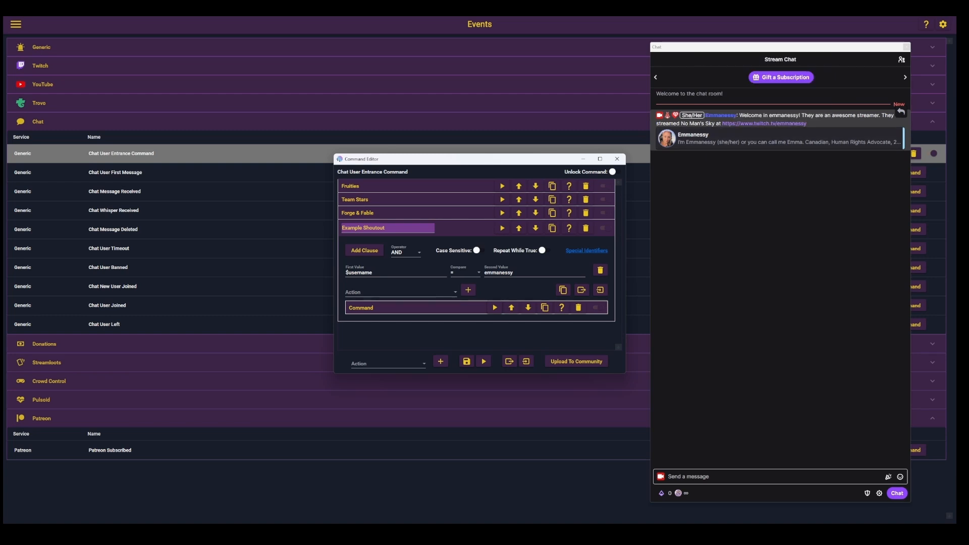